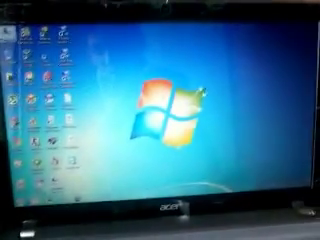
Step: Bring up the Windows 7 Start menu to find Unlock Root in the program list
key("super")
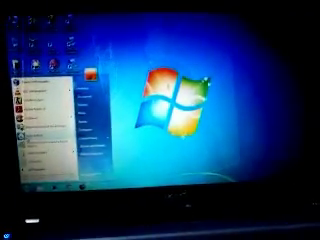